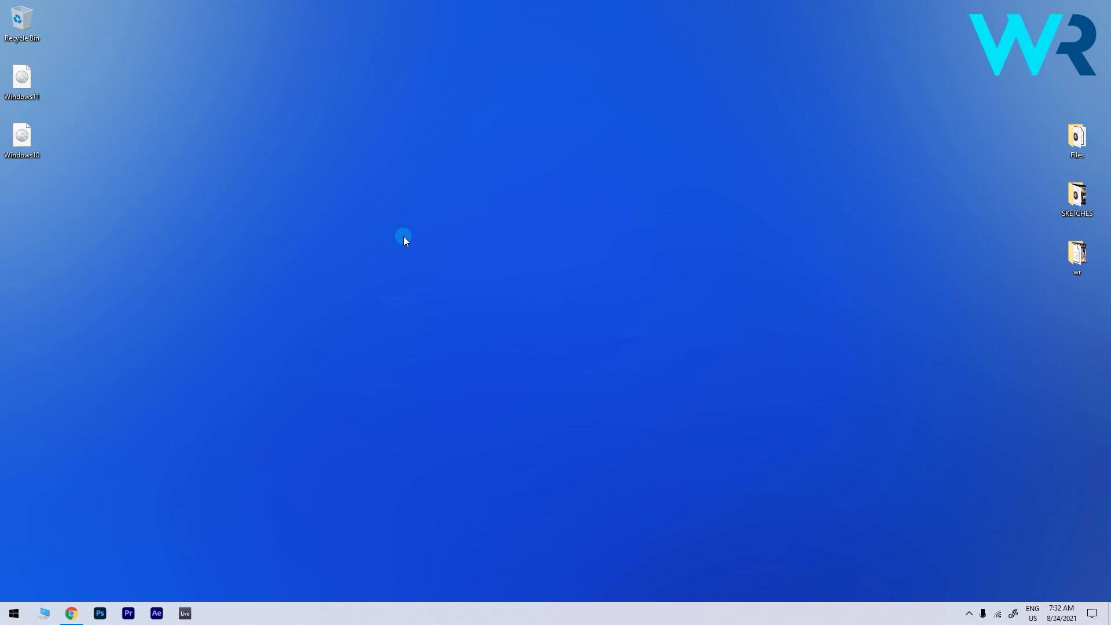
Step: Search for msinfo, confirm Secure Boot State reads On in System Information, then close it
click(5, 619)
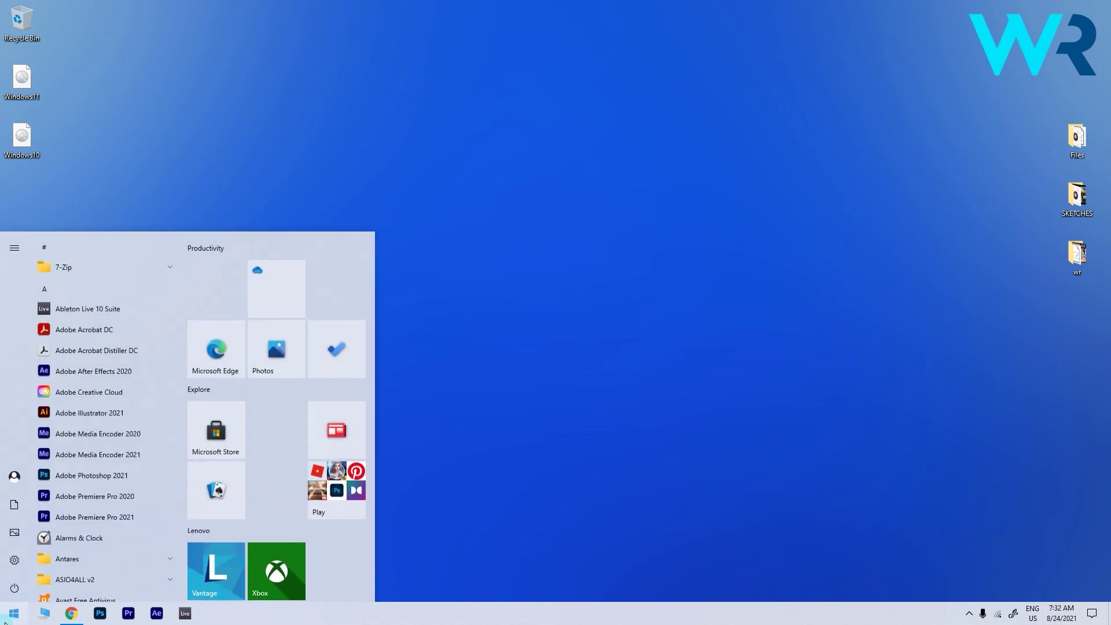
text(msinfo)
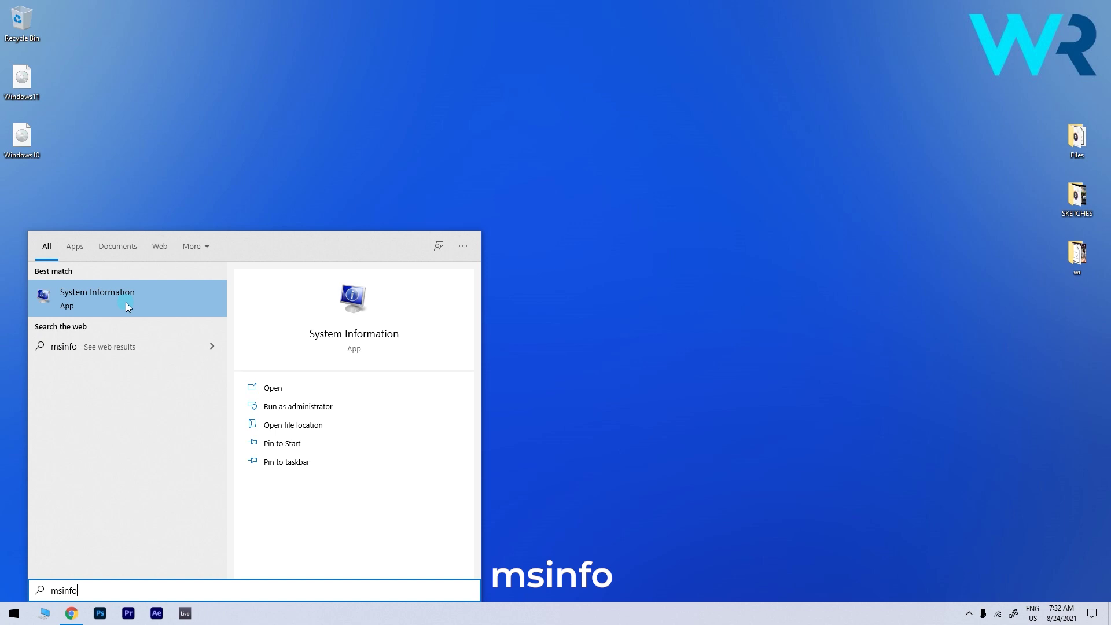
click(126, 302)
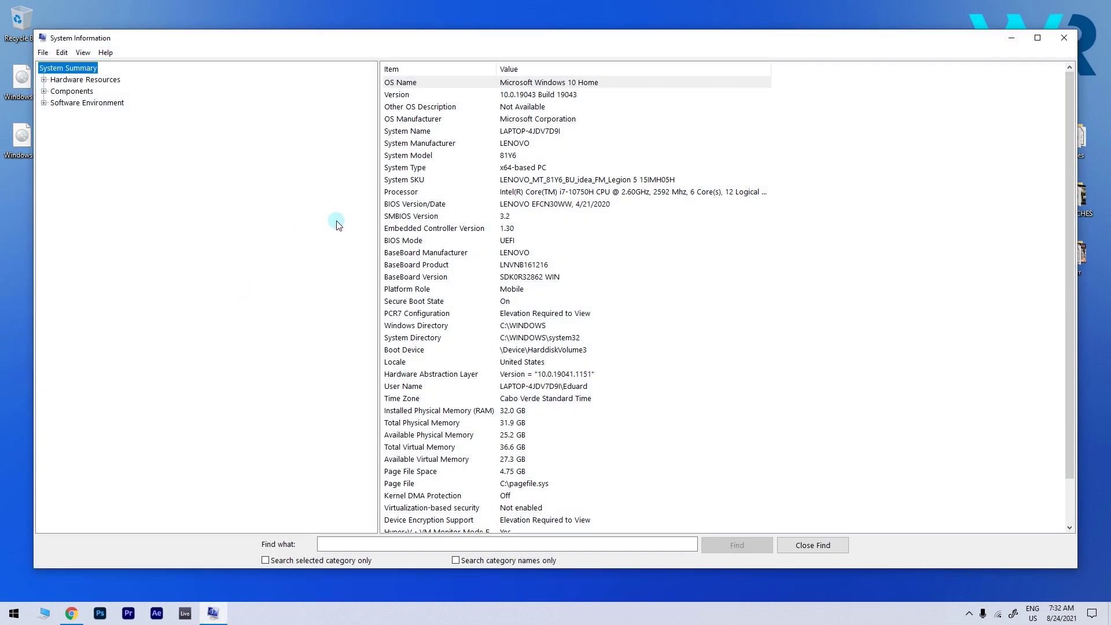
click(405, 303)
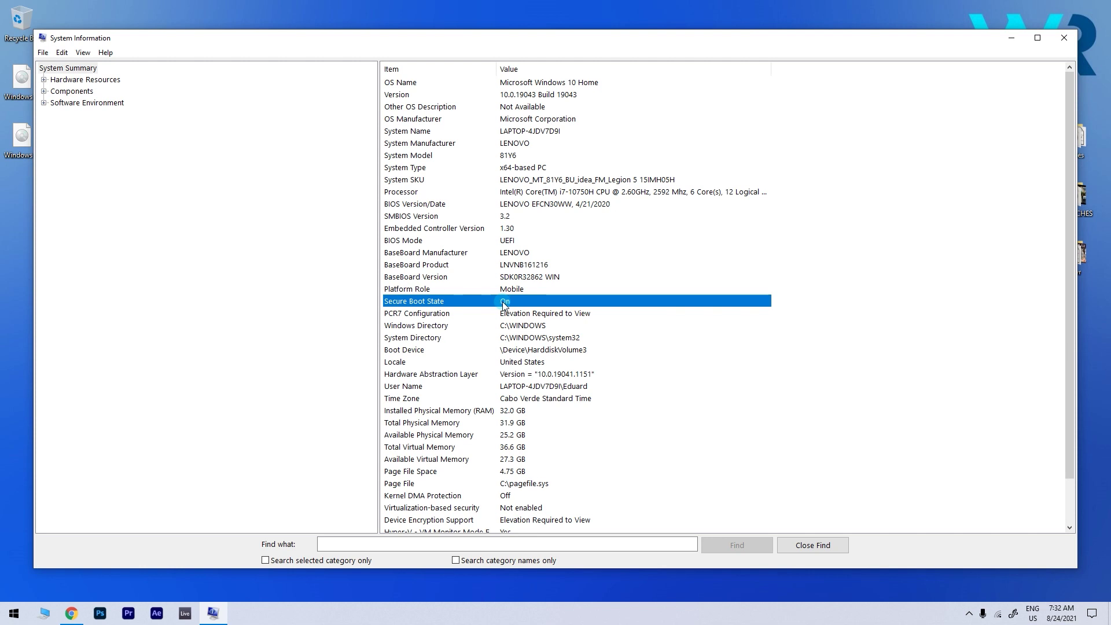
key(alt+F4)
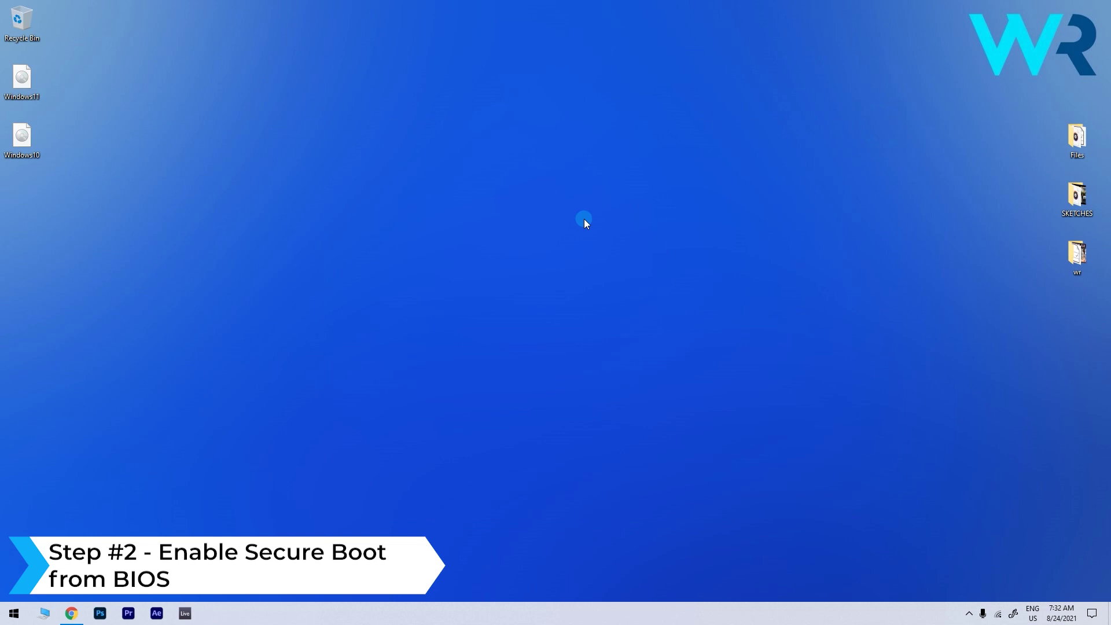
Step: Go to Settings > Update & Security > Recovery and choose Restart now under Advanced startup
click(10, 622)
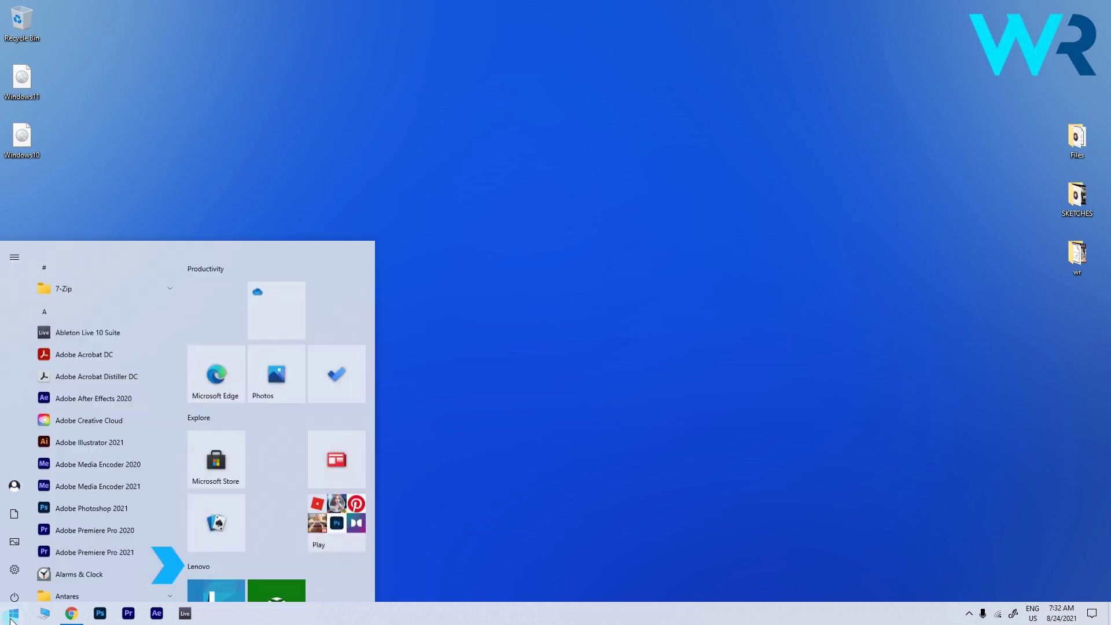
click(105, 562)
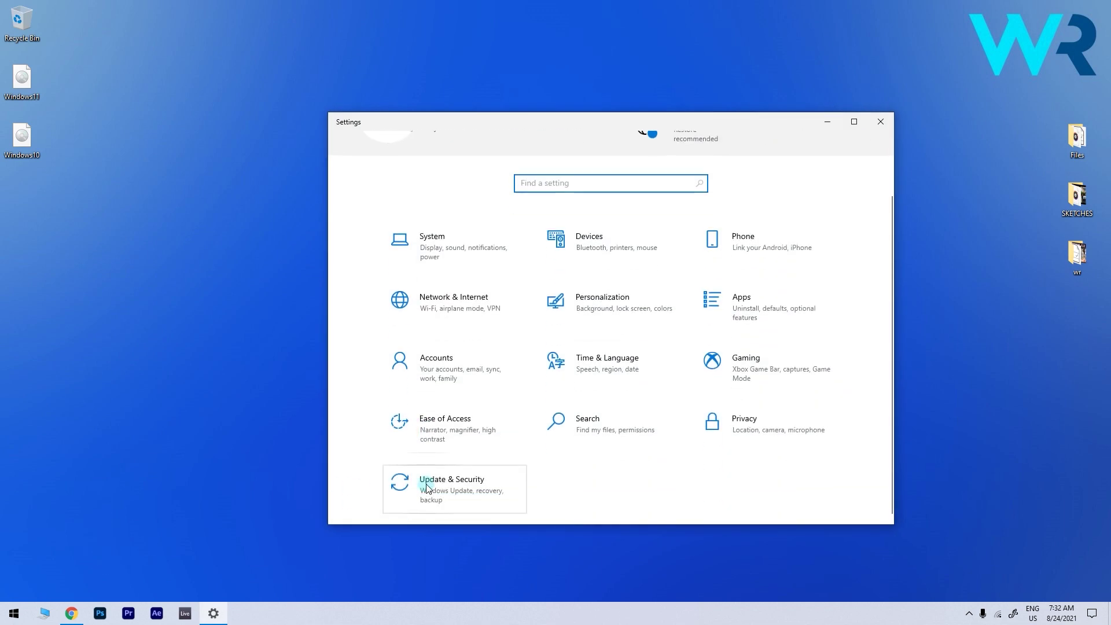
click(440, 490)
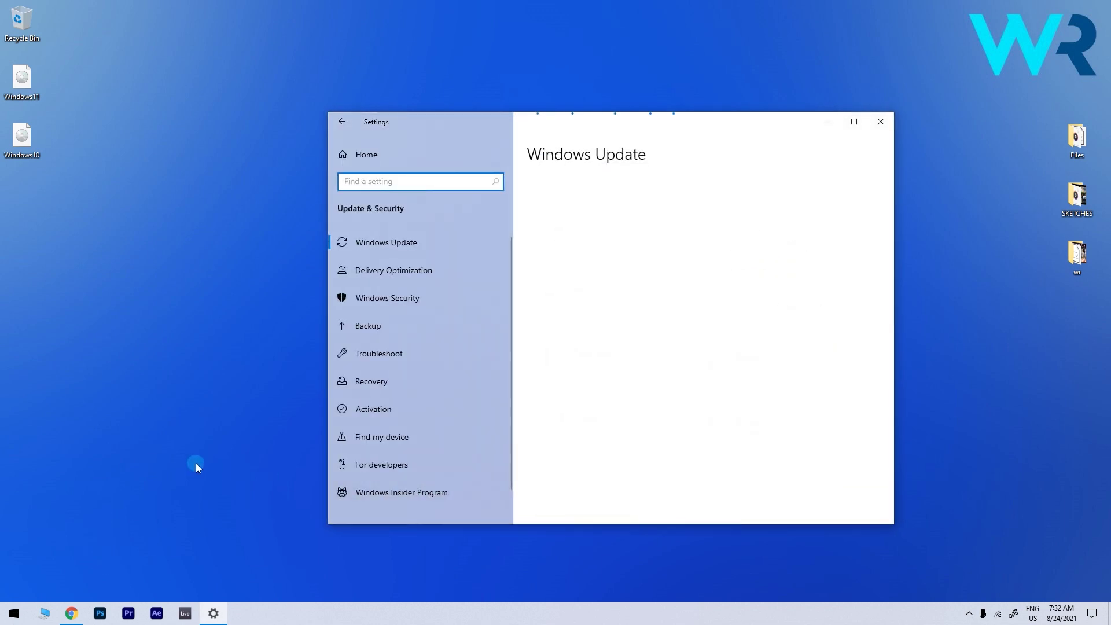
click(364, 381)
scroll(578, 377, down, 3)
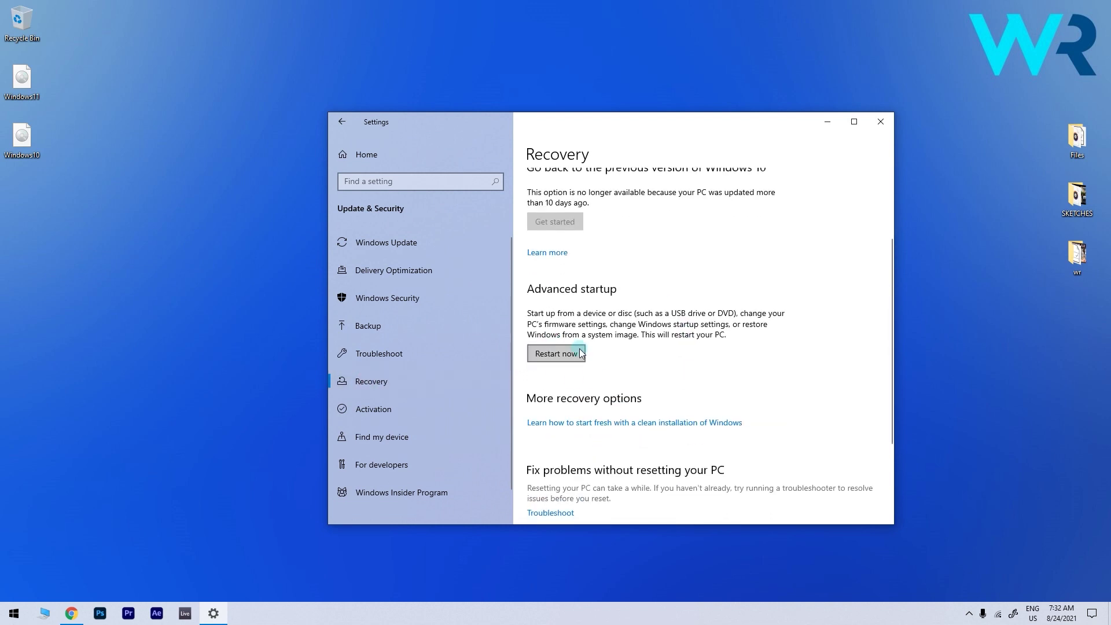
click(557, 360)
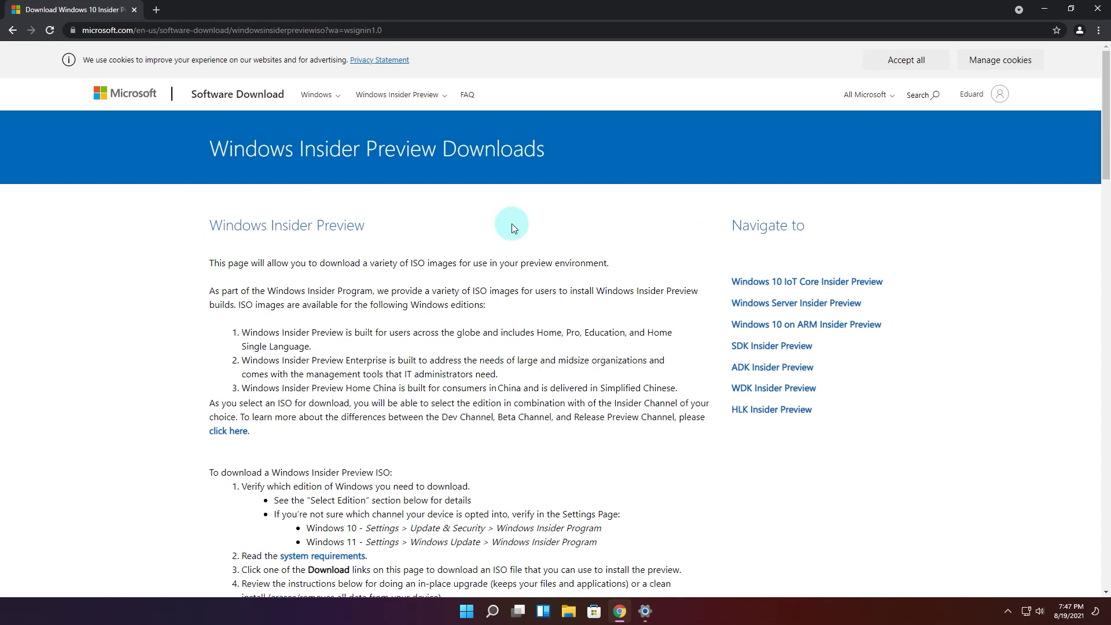
Step: Scroll the Insider Preview Downloads page down to Select edition and open the edition dropdown
scroll(255, 359, down, 1)
scroll(154, 259, down, 20)
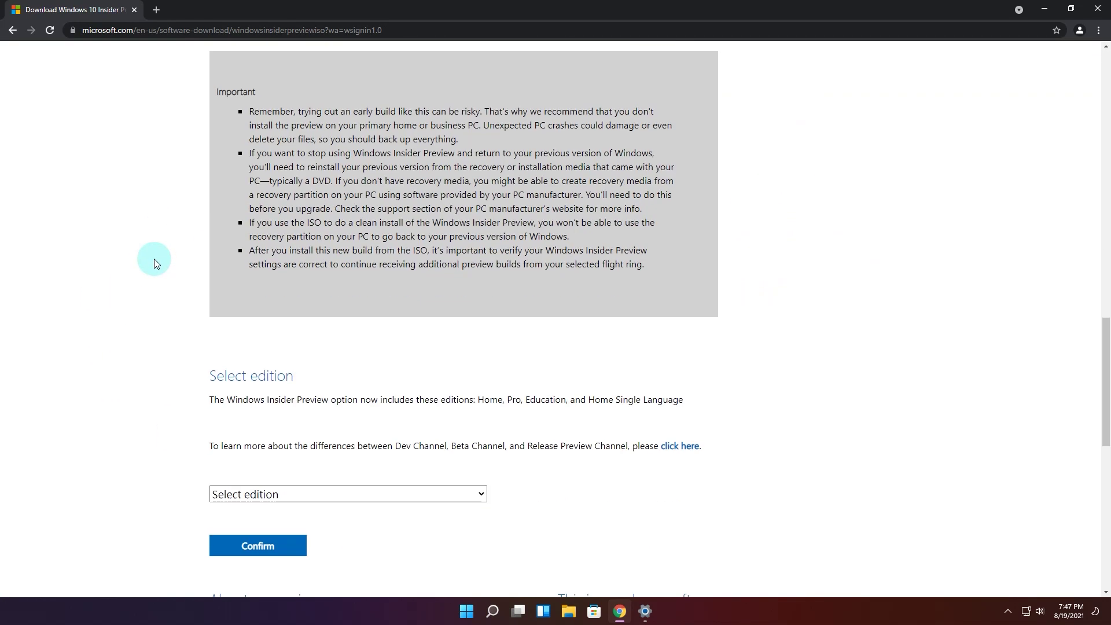
click(355, 322)
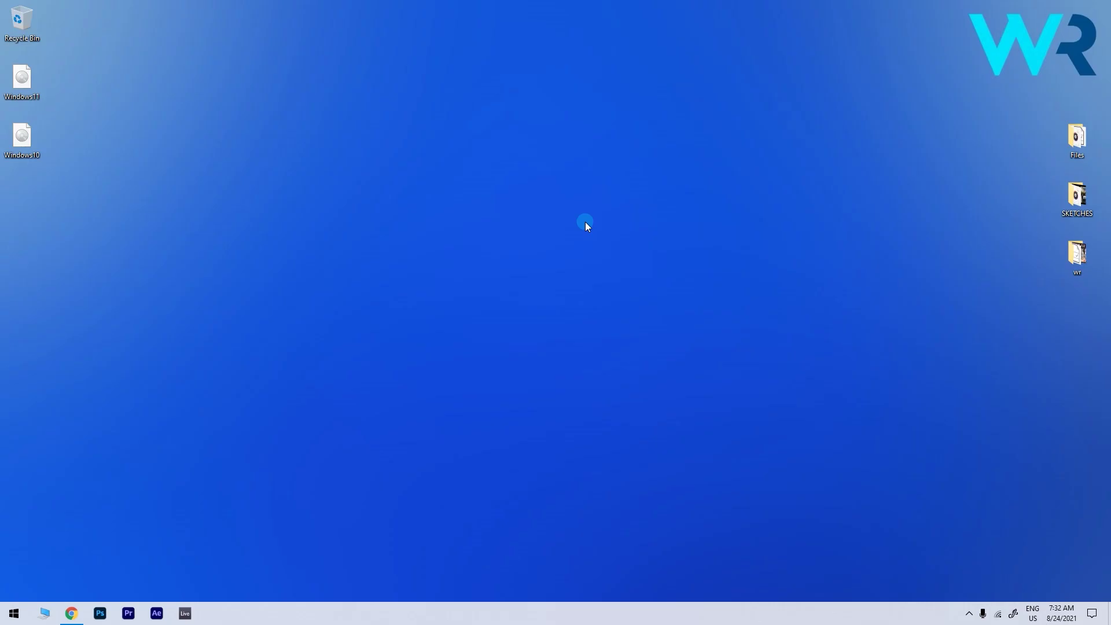
Step: Mount the Windows11 ISO as DVD Drive (E:)
right_click(22, 72)
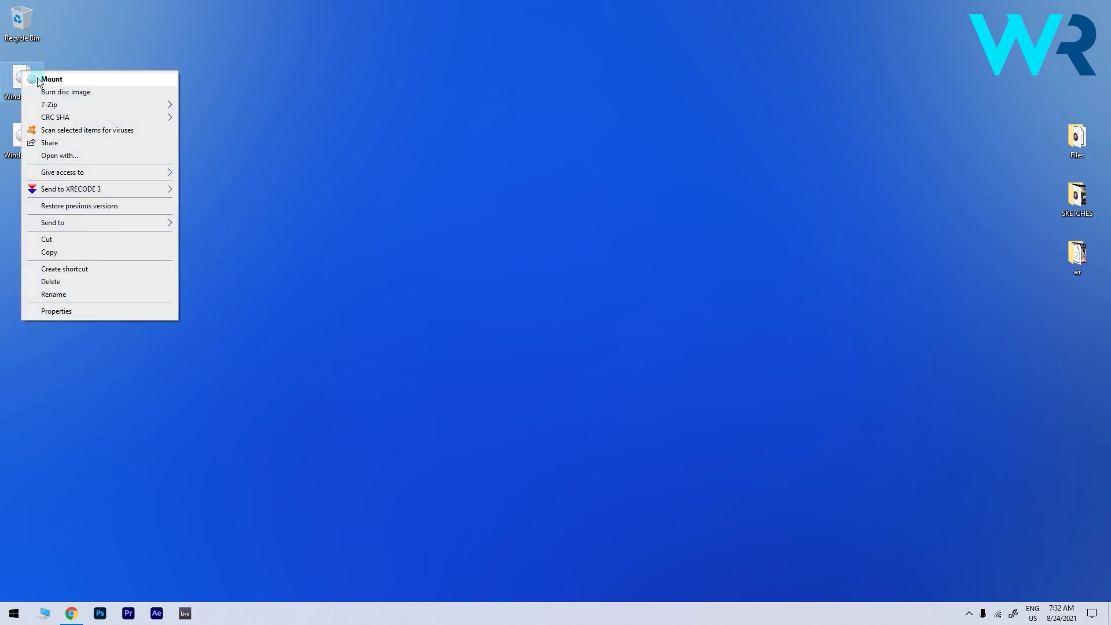
click(58, 79)
drag(480, 55, 547, 80)
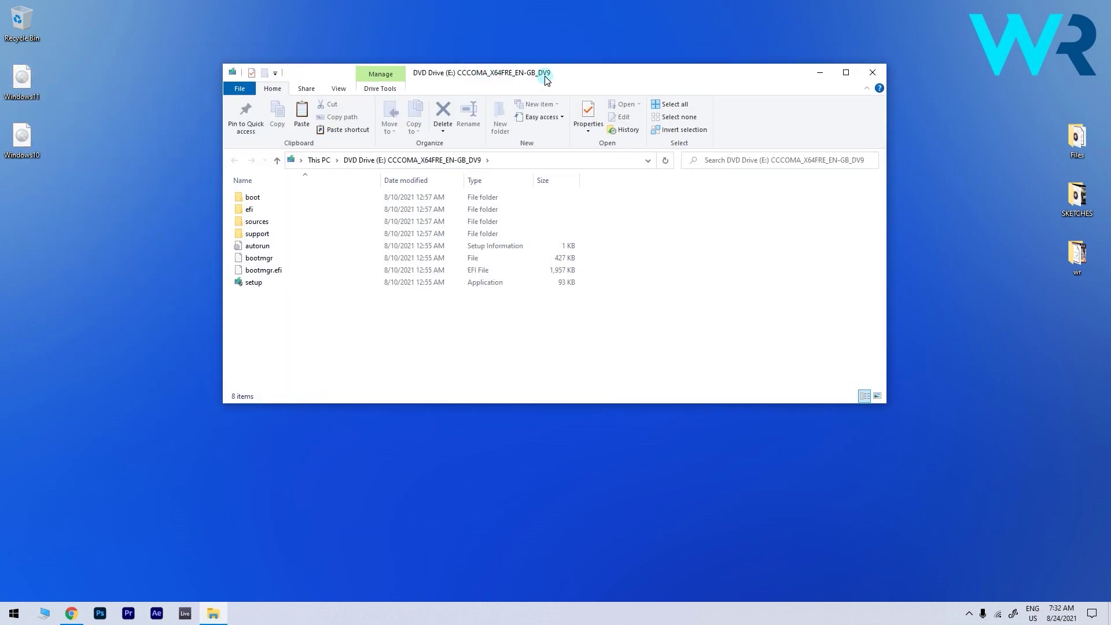
Step: Select all eight items on the mounted drive and copy them
drag(248, 318, 293, 197)
right_click(286, 198)
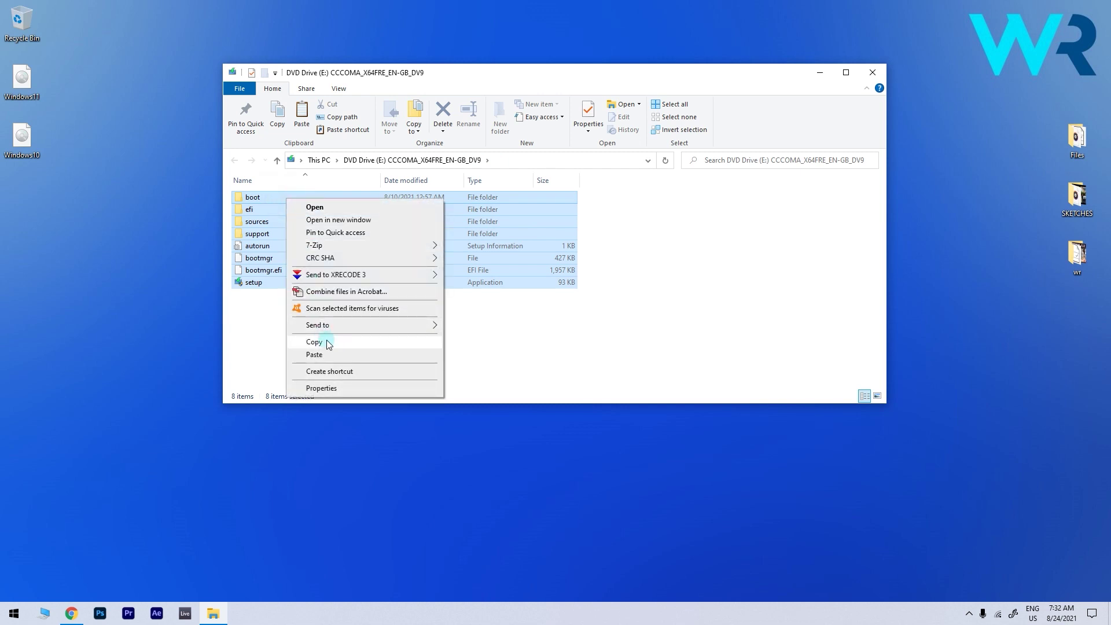
click(314, 342)
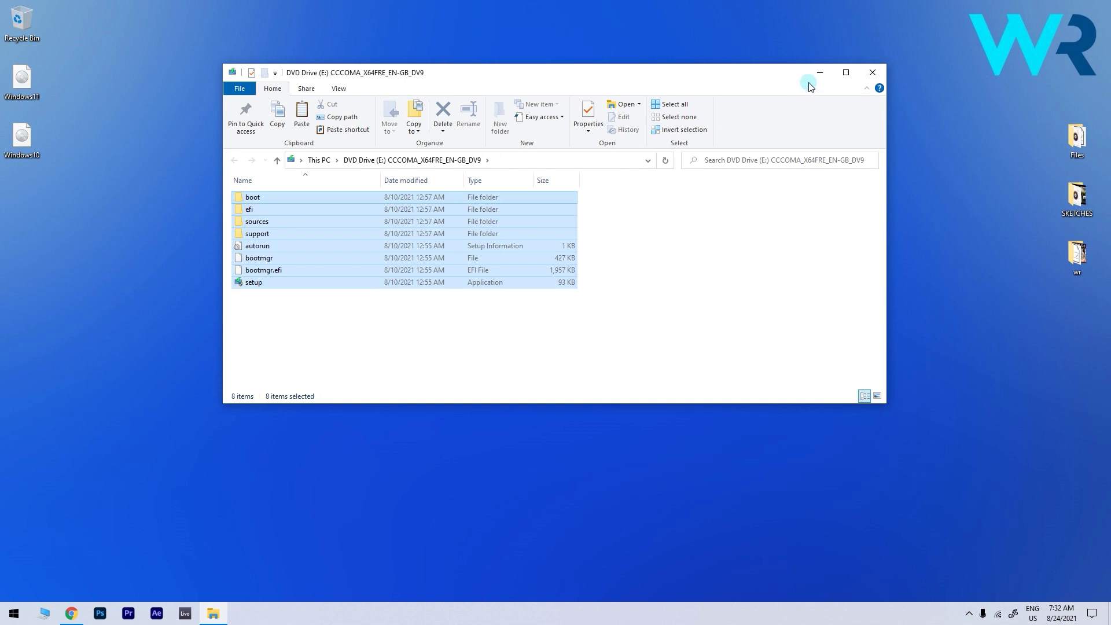
Step: Create a desktop folder named Windows11 and move it into the left icon column
key(super+d)
right_click(265, 205)
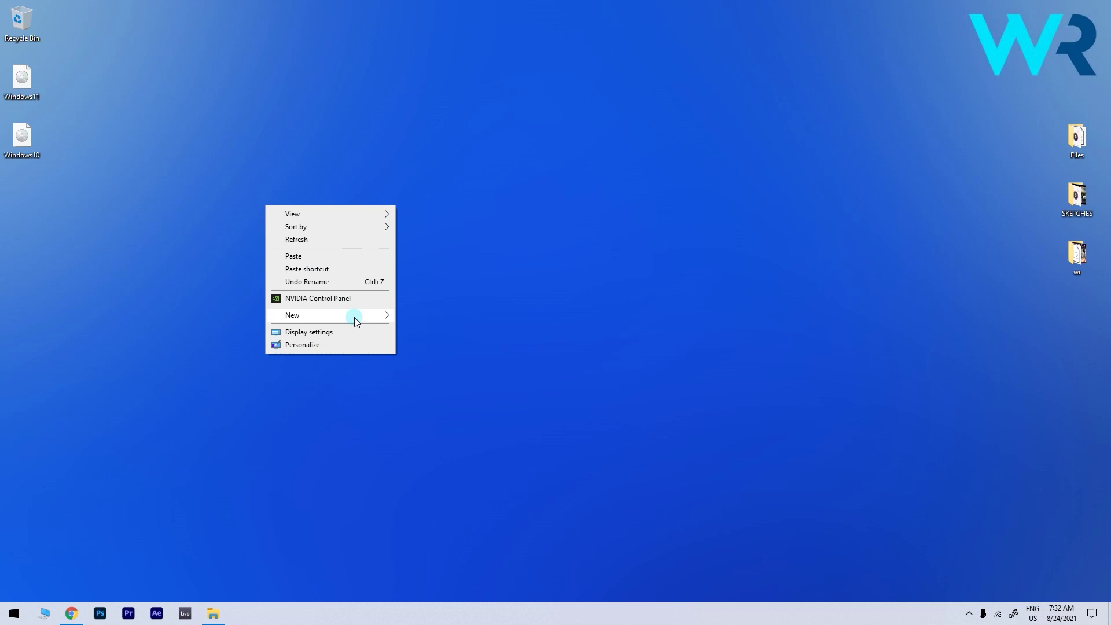
mouse_move(354, 317)
click(421, 314)
text(Wi)
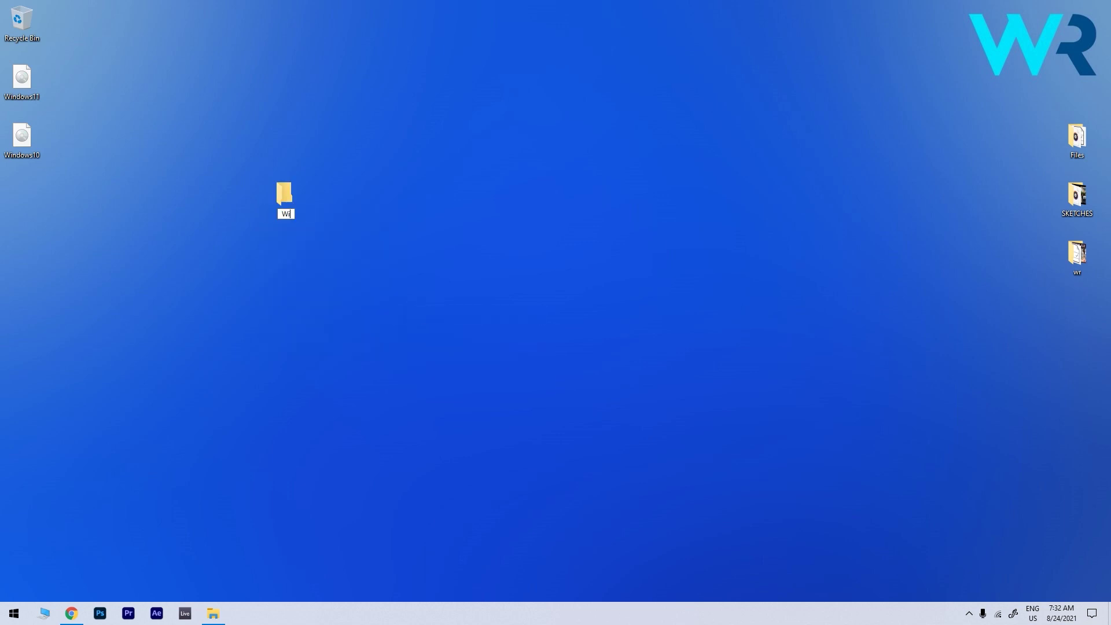
text(ndows11)
key(Return)
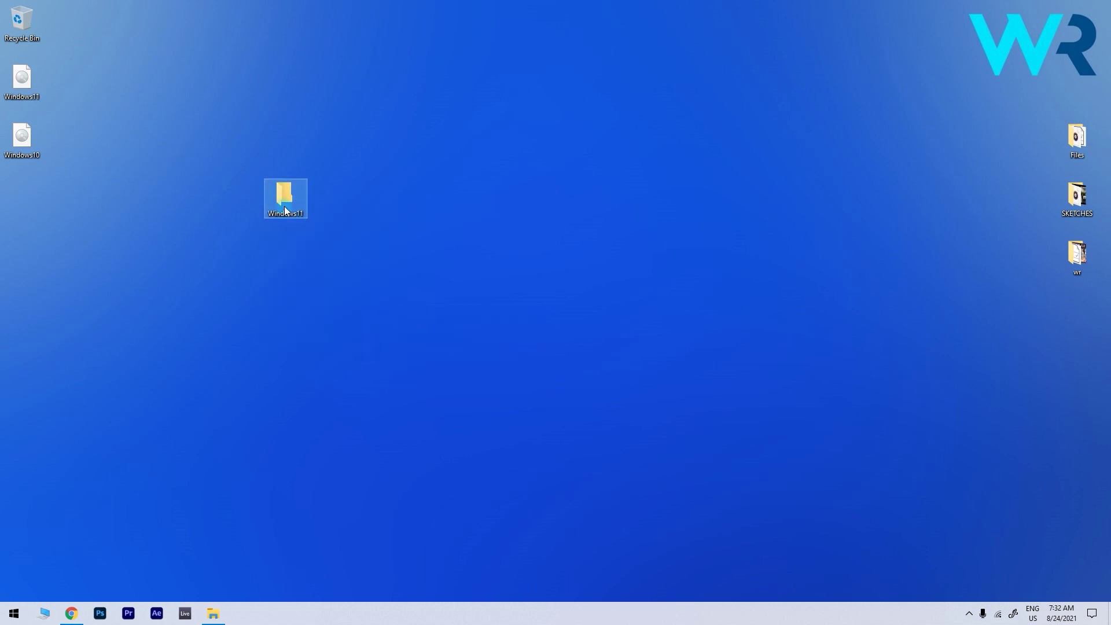
drag(286, 211, 72, 215)
Step: Paste the copied installation files into the Windows11 folder, then close its window
double_click(34, 204)
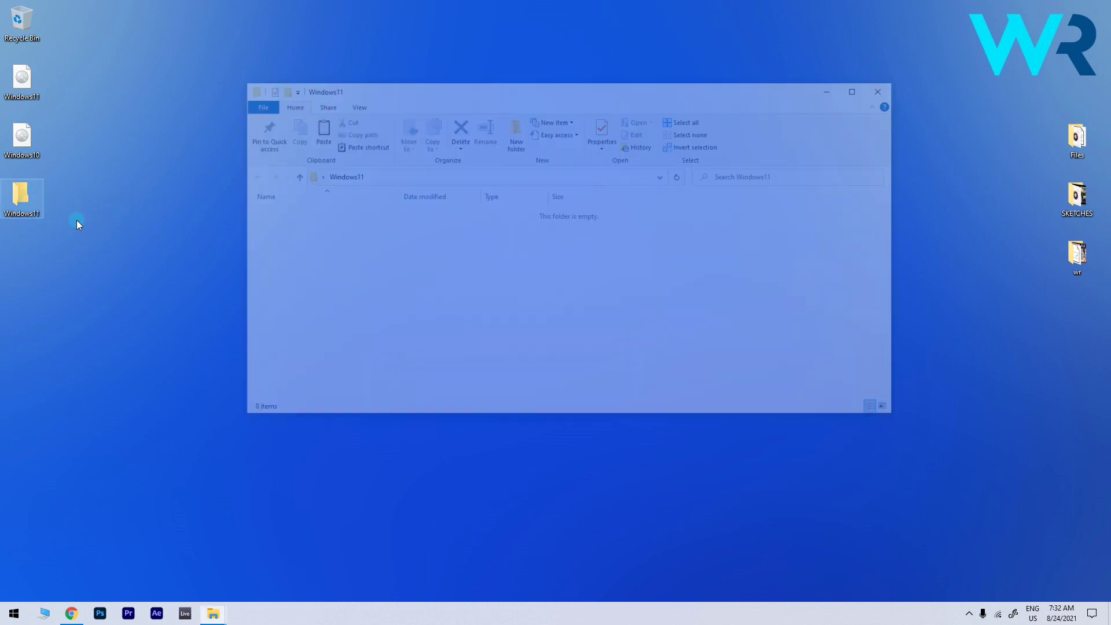
right_click(498, 249)
click(527, 333)
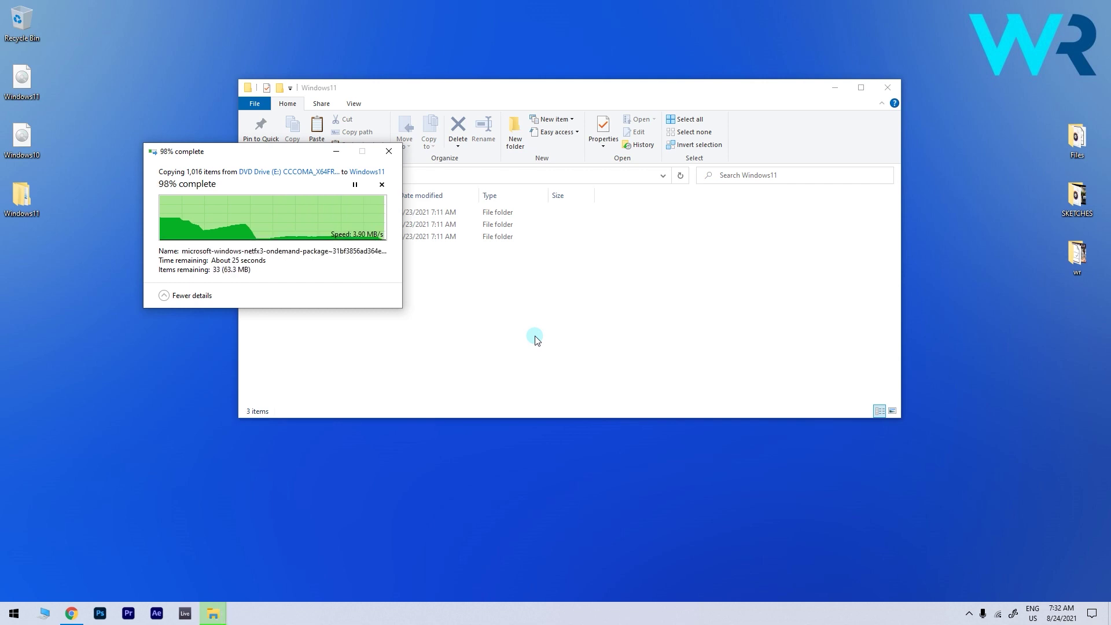
click(890, 87)
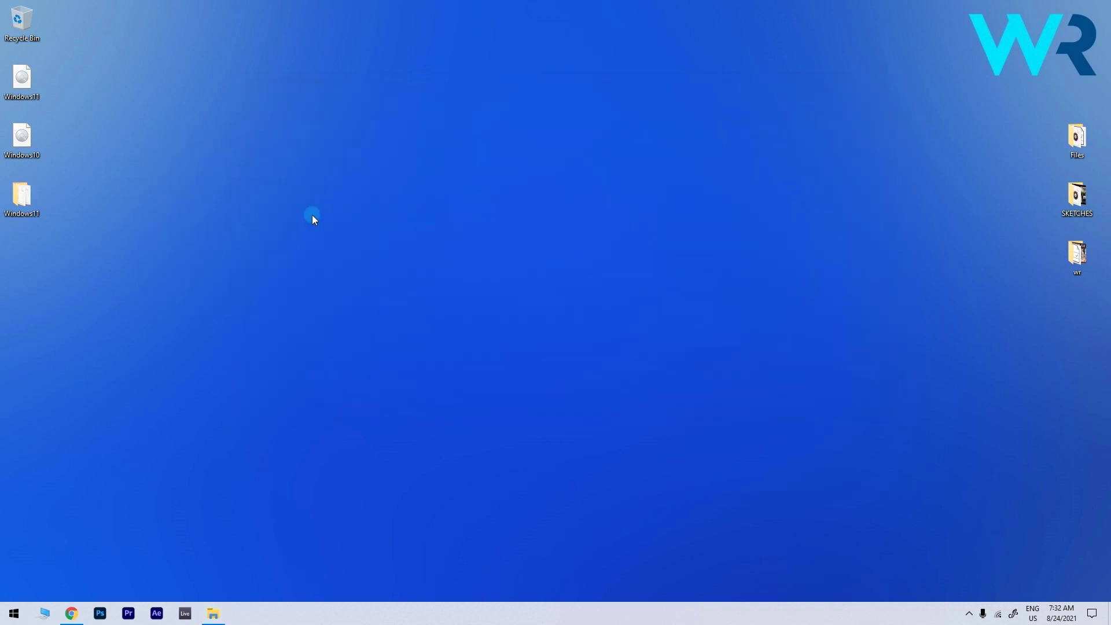
Step: Mount the Windows10 ISO and open the sources folder on the mounted drive
right_click(26, 144)
click(74, 155)
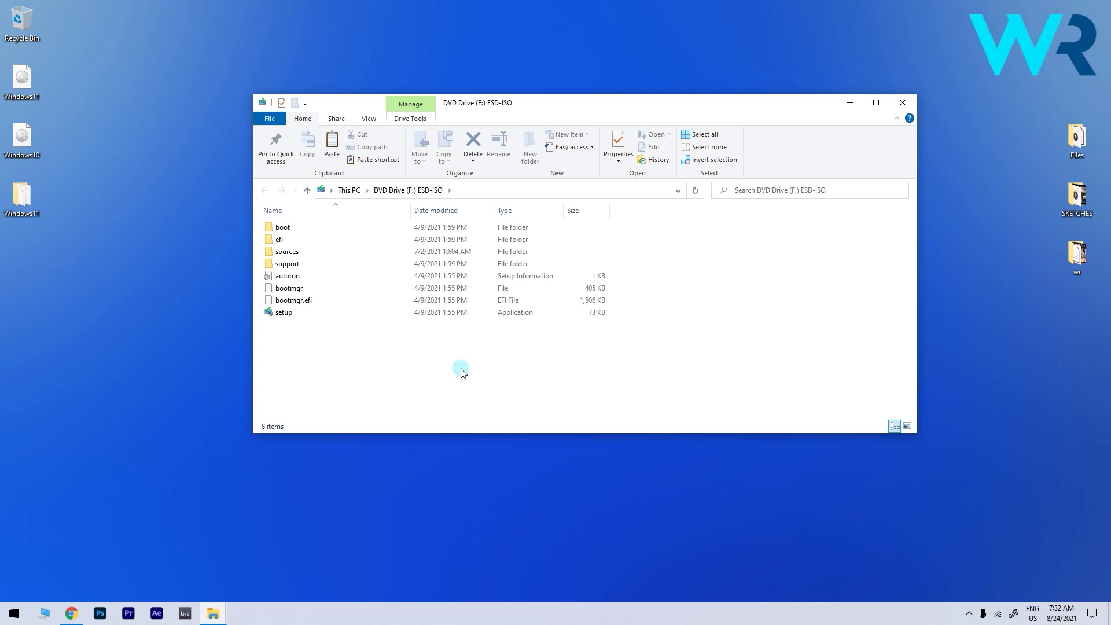
double_click(287, 252)
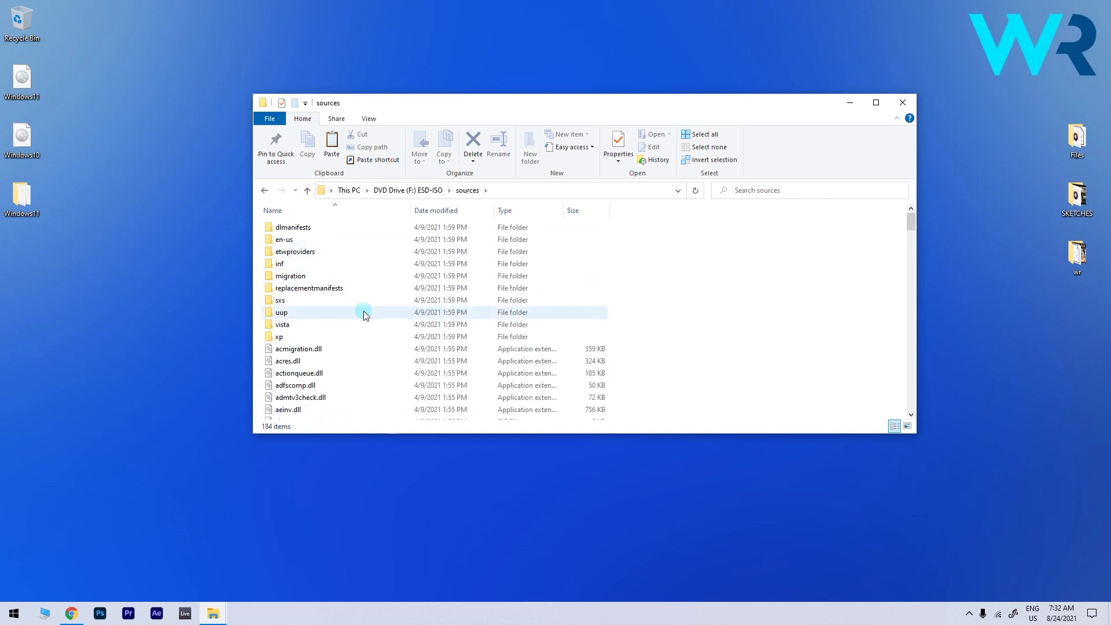
Step: Copy appraiserres.dll from the sources folder
scroll(384, 293, down, 1)
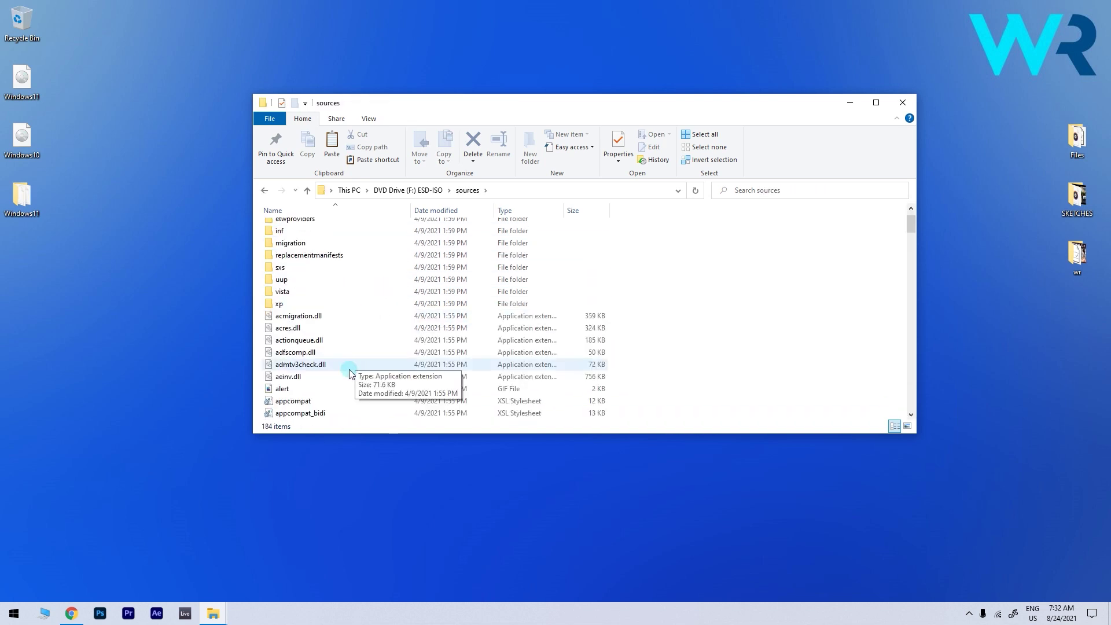
scroll(356, 366, down, 1)
scroll(353, 371, down, 4)
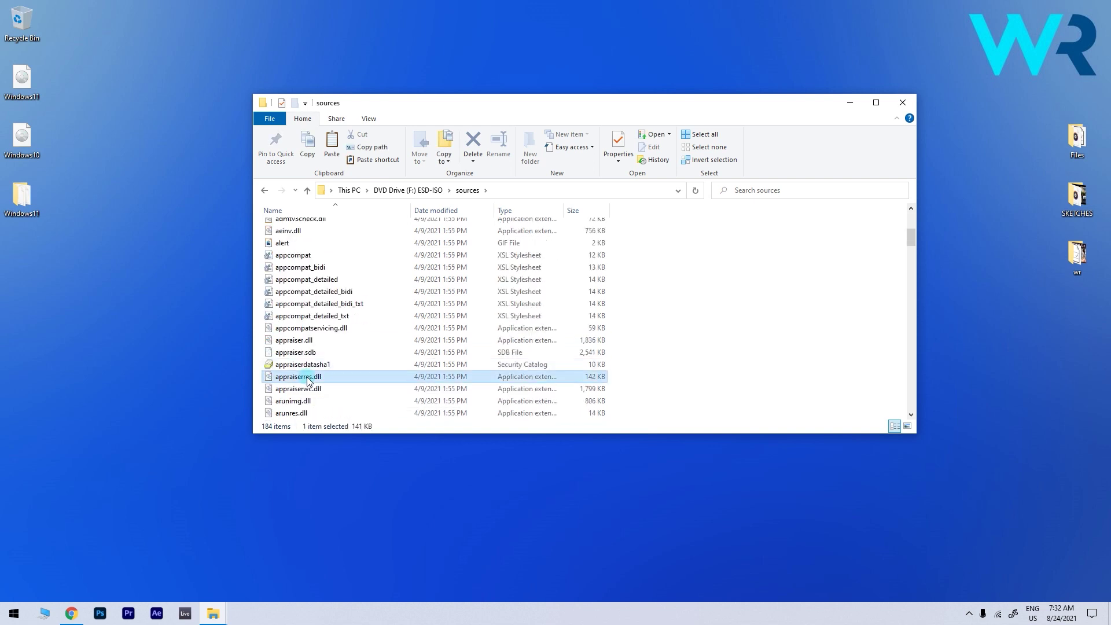
right_click(351, 376)
click(384, 470)
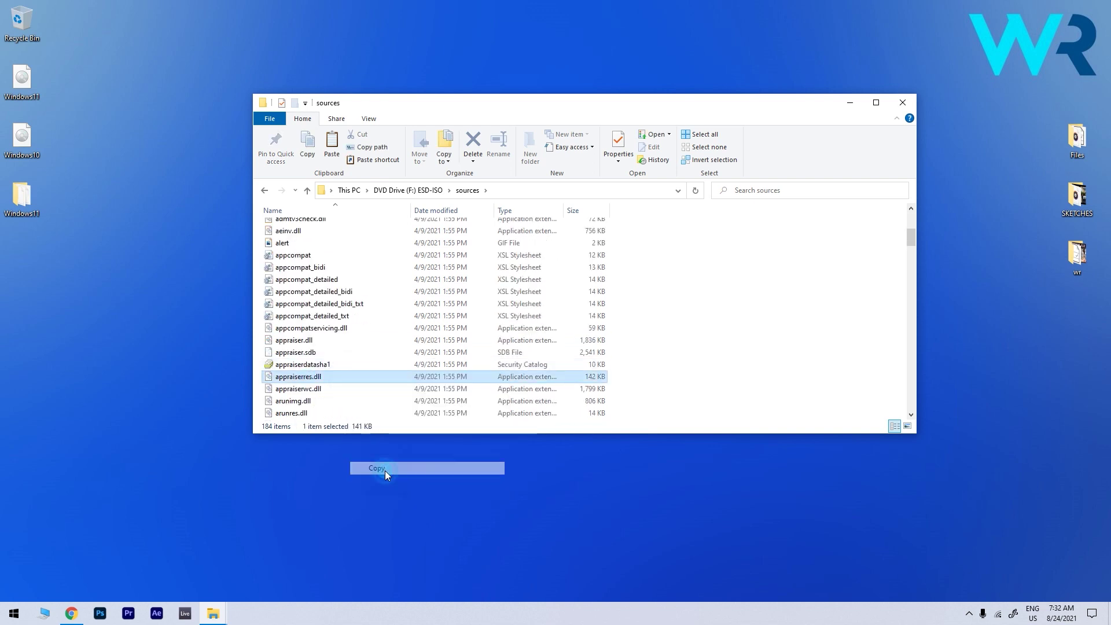
Step: Paste appraiserres.dll into Windows11\sources, replacing the existing file, then return to Windows11
key(super+d)
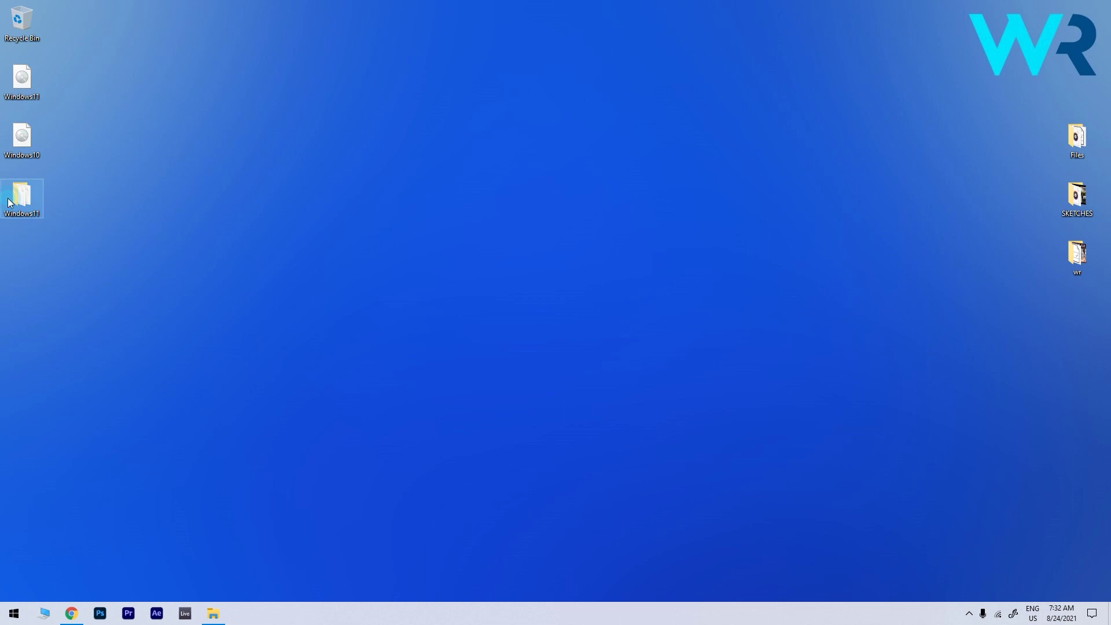
double_click(19, 198)
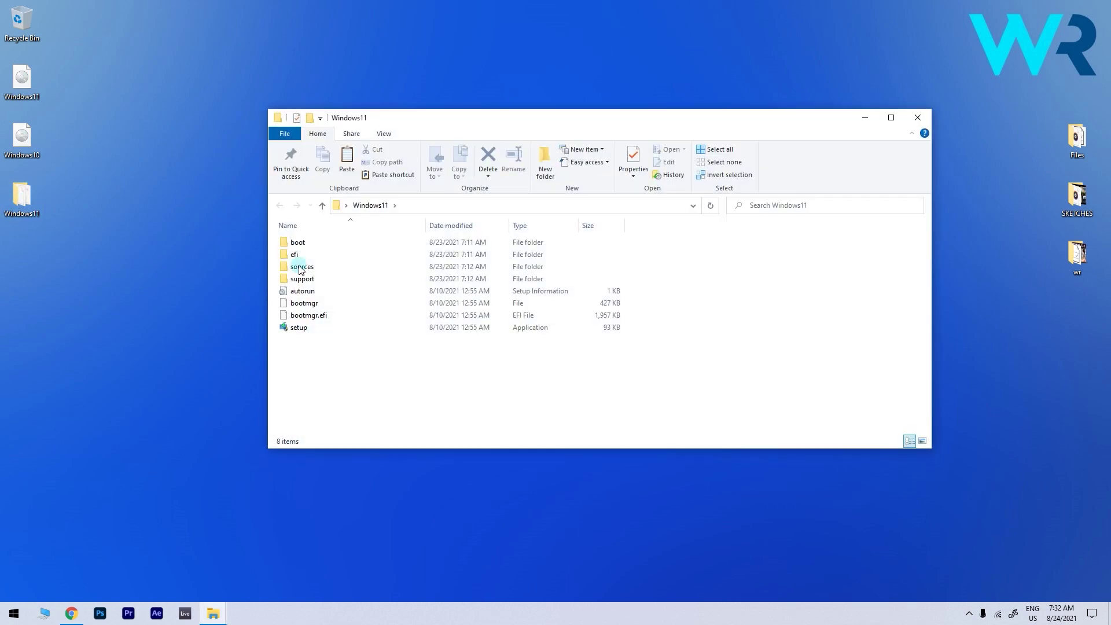
double_click(300, 267)
right_click(797, 314)
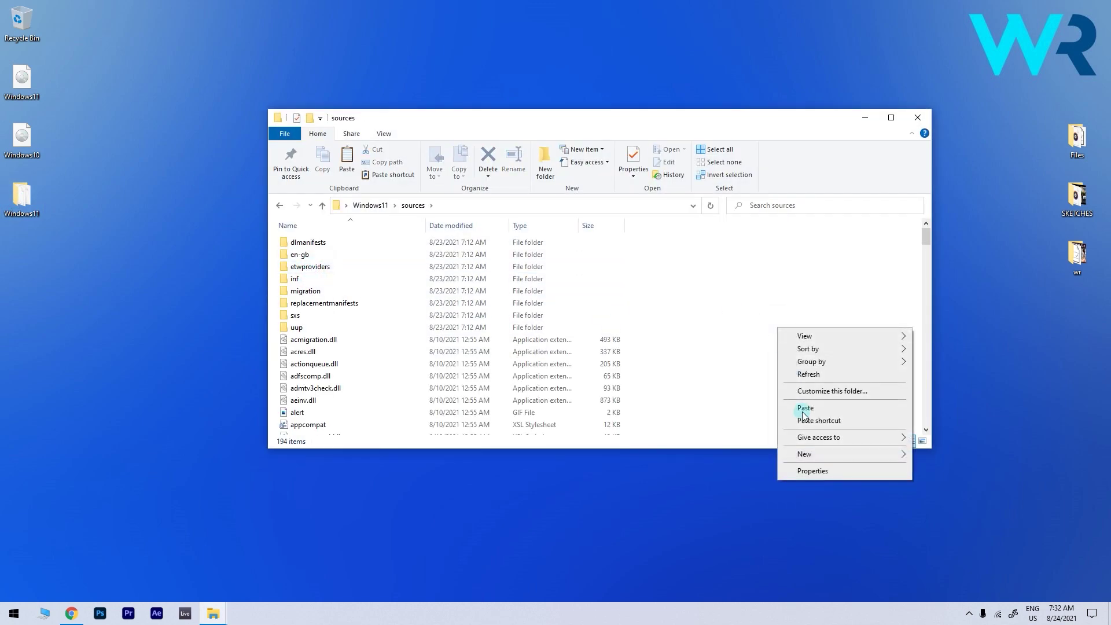
click(798, 409)
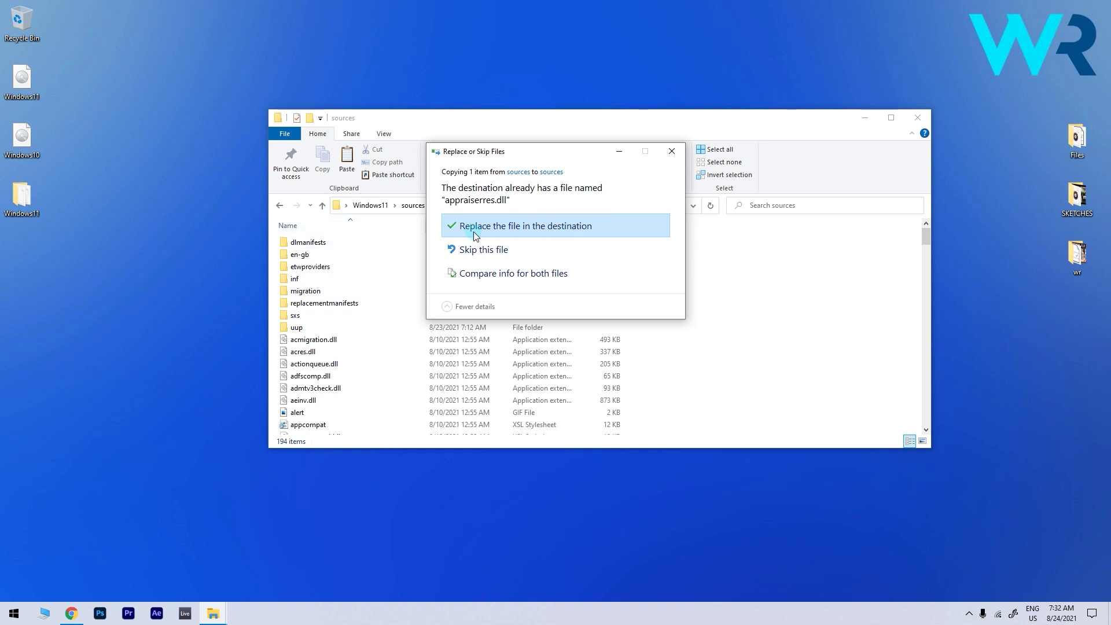
click(544, 226)
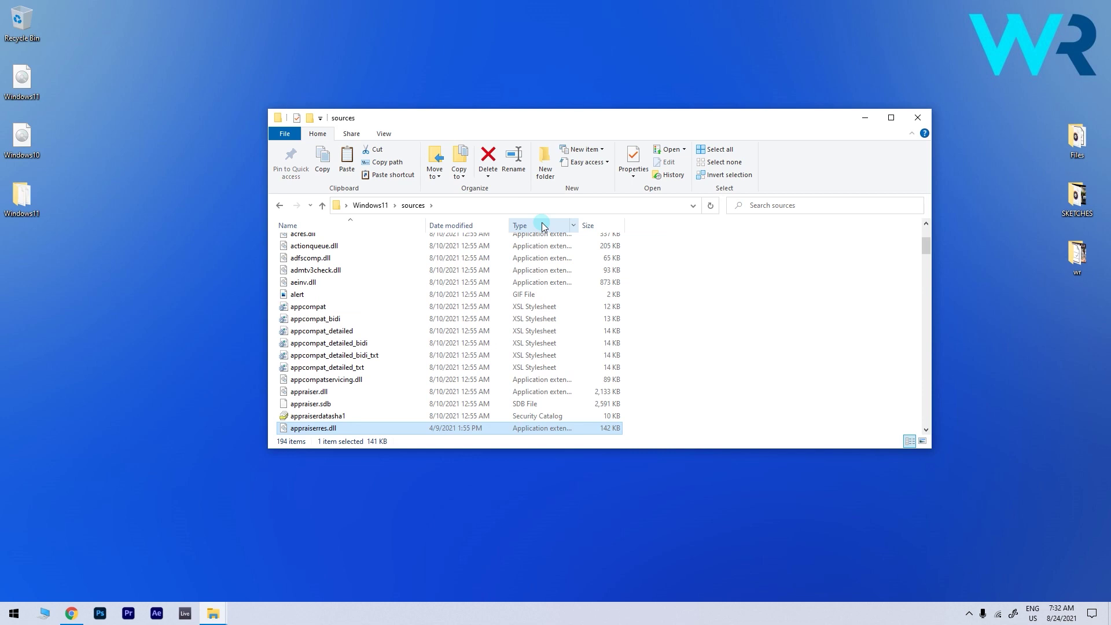
key(alt+Up)
Step: Select the setup application in the Windows11 folder
click(298, 328)
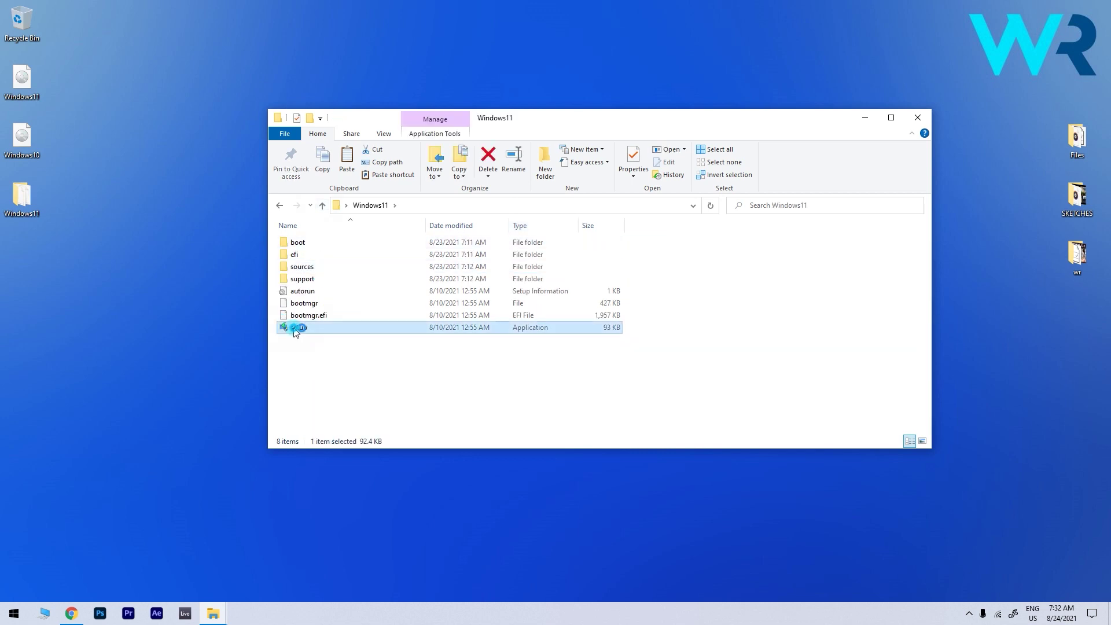